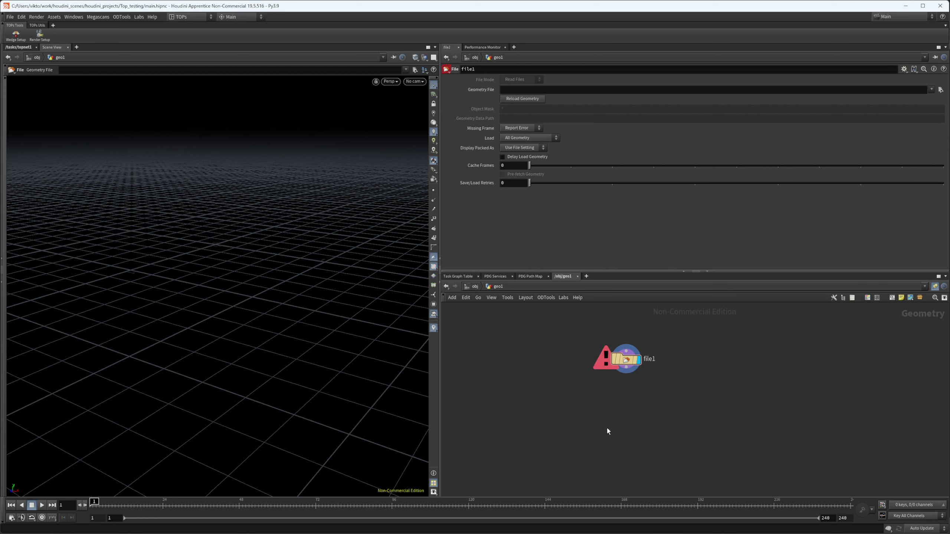
# Load test_geo.bgeo.sc from the geo folder in File Explorer as the file1 node's Geometry File.
pyautogui.moveTo(654, 322); pyautogui.dragTo(583, 388)
pyautogui.moveTo(103, 532)
pyautogui.click(102, 511)
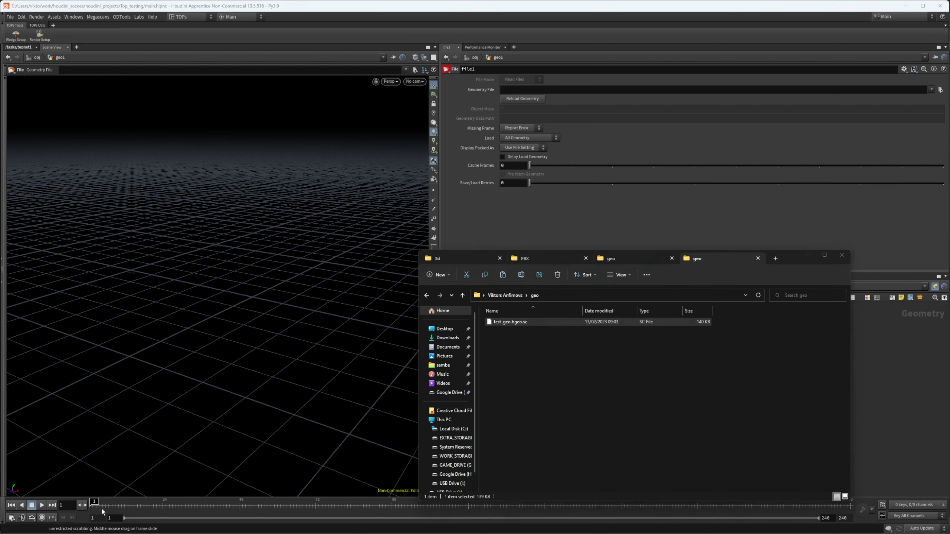
pyautogui.click(572, 331)
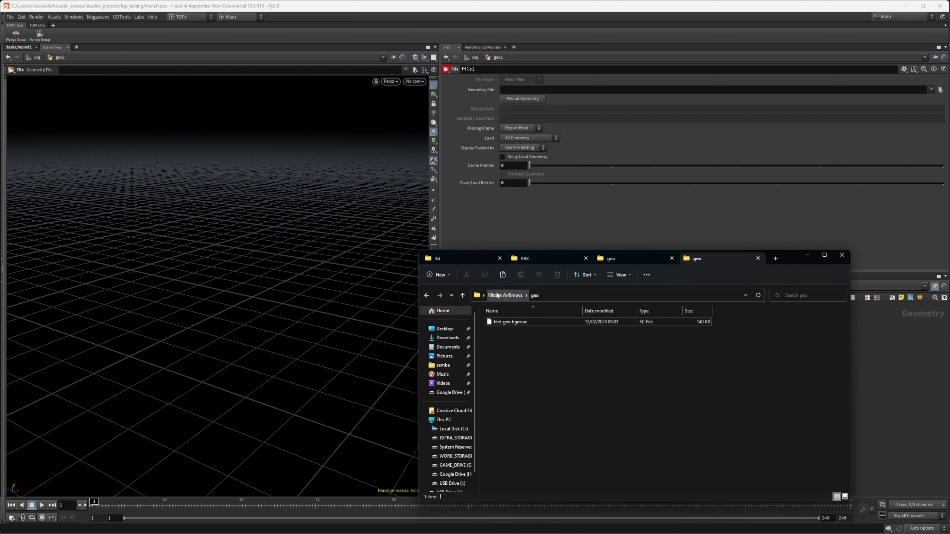
pyautogui.moveTo(511, 326); pyautogui.dragTo(529, 90)
pyautogui.click(594, 206)
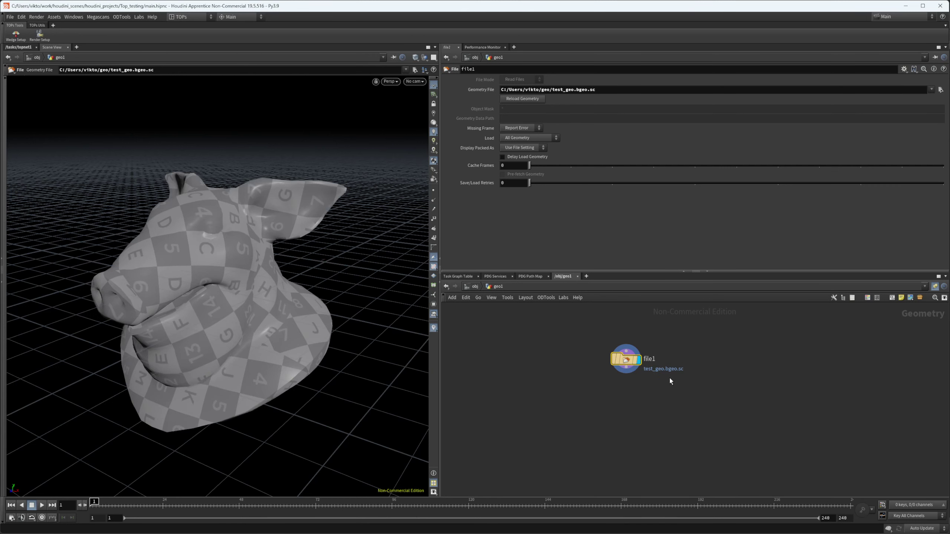
# Run Find environment variables in string on file1's Geometry File path.
pyautogui.moveTo(540, 89); pyautogui.dragTo(509, 95)
pyautogui.click(520, 90)
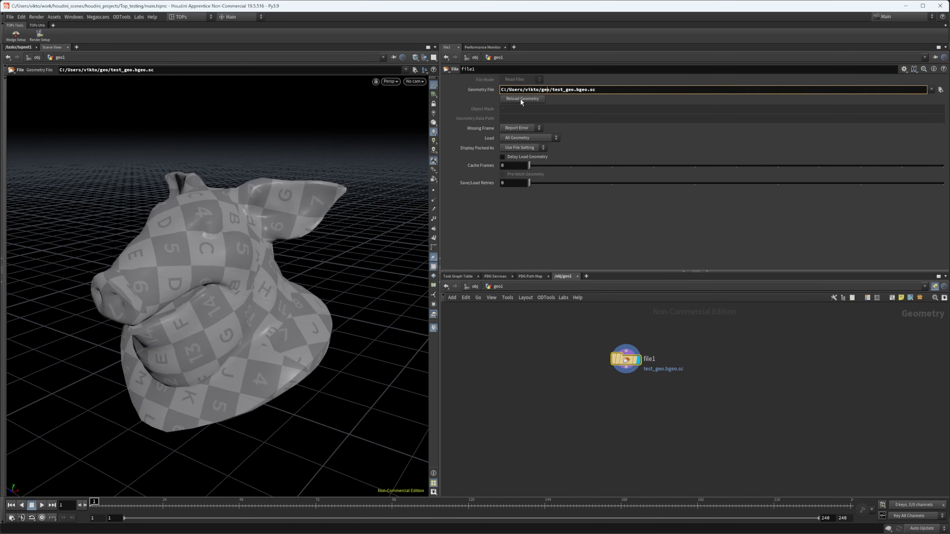
pyautogui.click(459, 86)
pyautogui.click(563, 91)
pyautogui.rightClick(579, 92)
pyautogui.rightClick(564, 90)
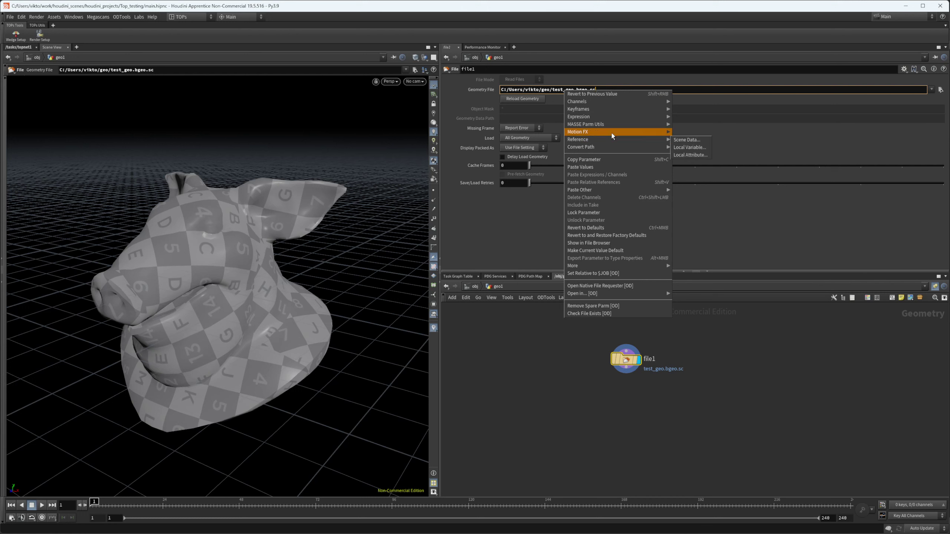
pyautogui.moveTo(606, 128)
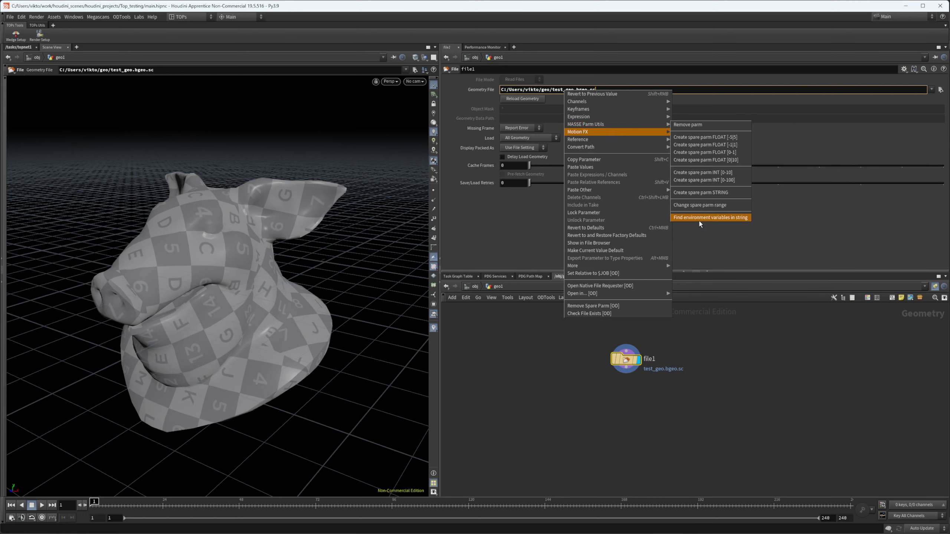
pyautogui.click(698, 221)
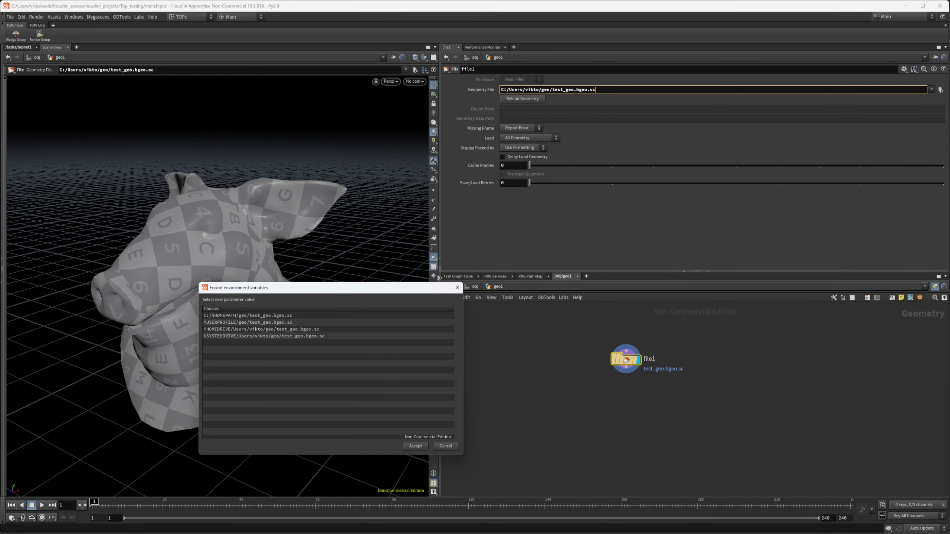
pyautogui.moveTo(323, 292); pyautogui.dragTo(391, 224)
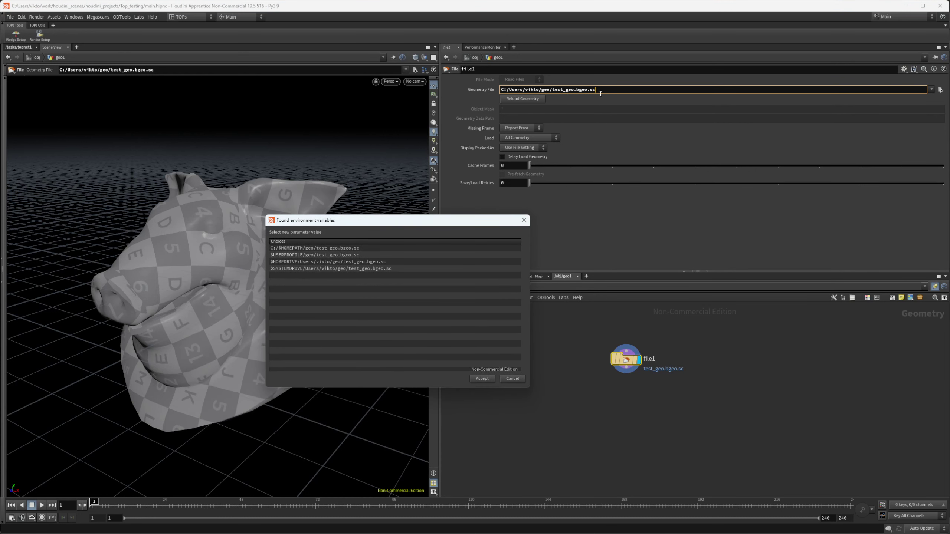
# Compare the suggested variable paths and accept $USERPROFILE/geo/test_geo.bgeo.sc as the new Geometry File value.
pyautogui.click(320, 248)
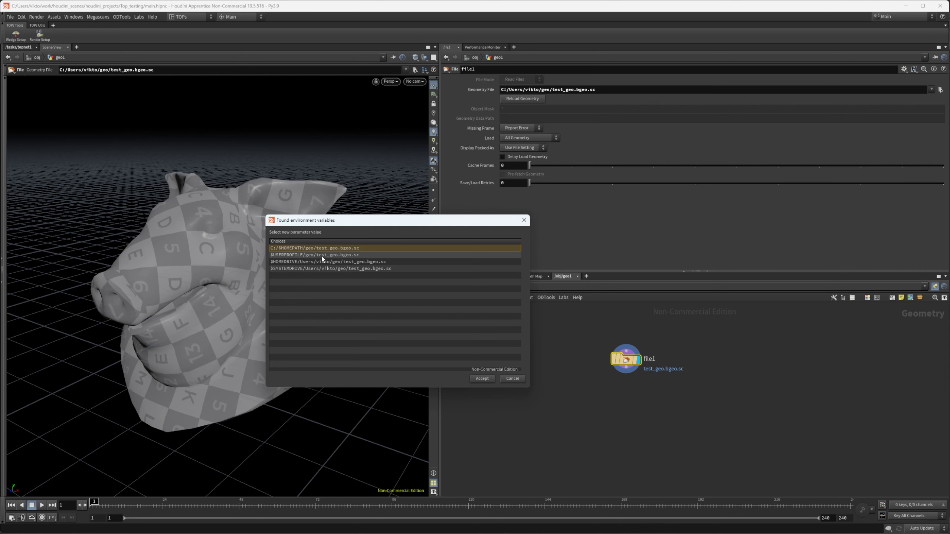
pyautogui.click(313, 261)
pyautogui.click(309, 255)
pyautogui.click(311, 249)
pyautogui.moveTo(385, 223); pyautogui.dragTo(385, 232)
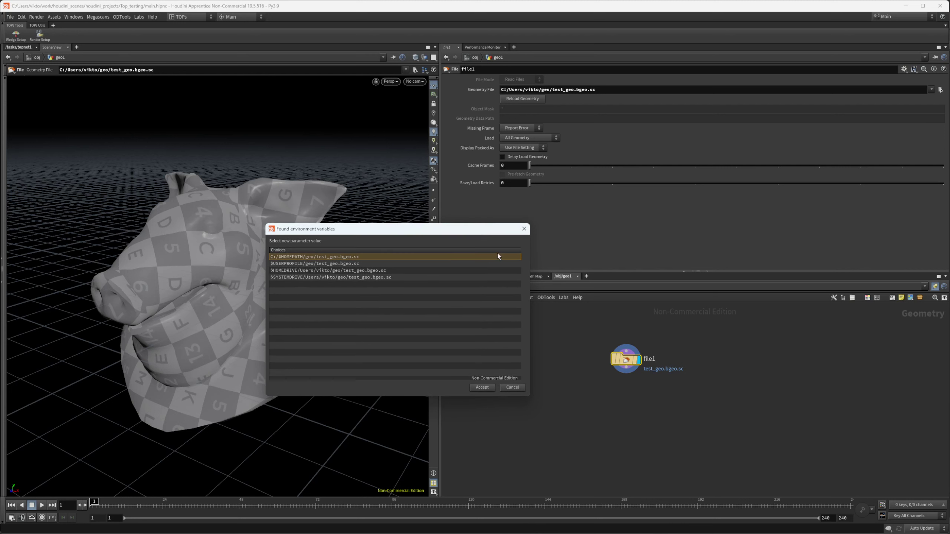
pyautogui.click(334, 271)
pyautogui.click(330, 264)
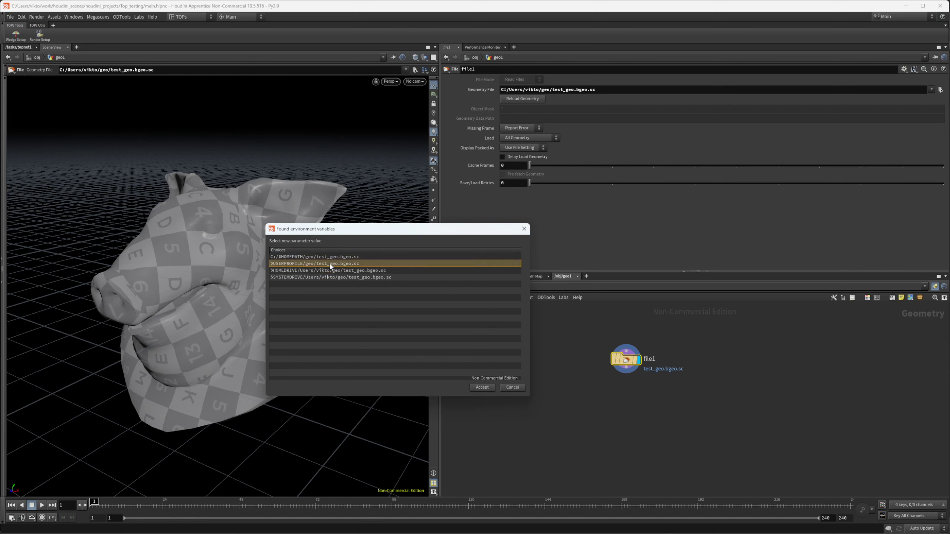
pyautogui.click(289, 276)
pyautogui.click(288, 264)
pyautogui.click(484, 389)
# Compare the Geometry File path in its $USERPROFILE form and its expanded form.
pyautogui.click(511, 91)
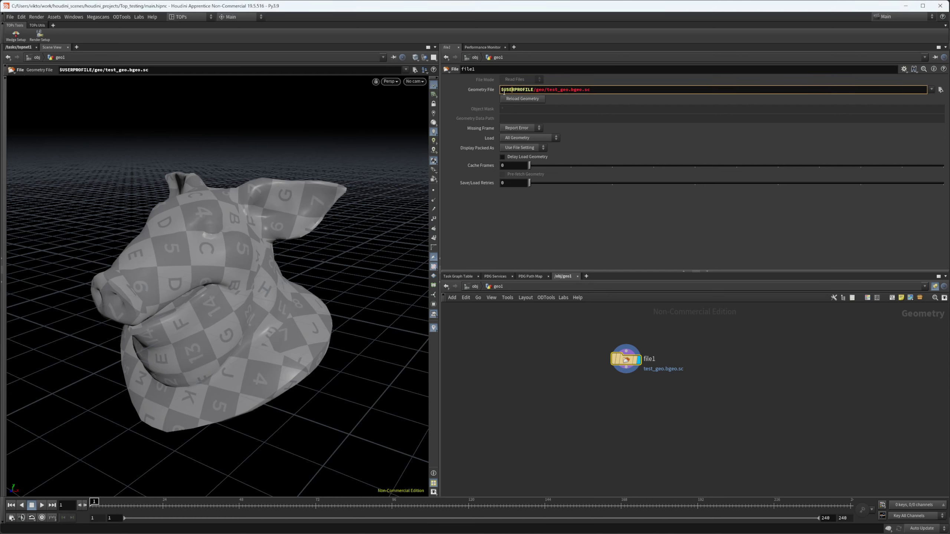
pyautogui.click(480, 92)
pyautogui.moveTo(501, 91); pyautogui.dragTo(536, 91)
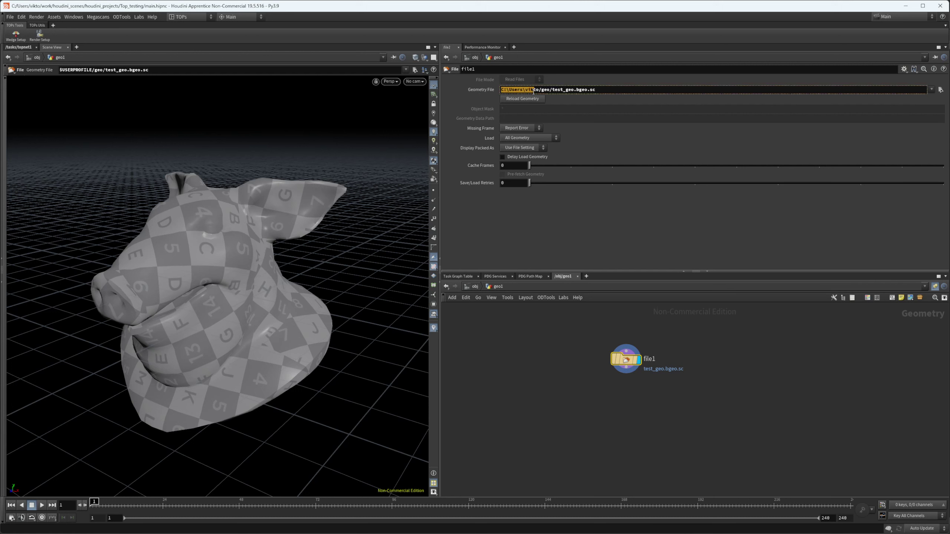
pyautogui.click(486, 94)
pyautogui.click(480, 93)
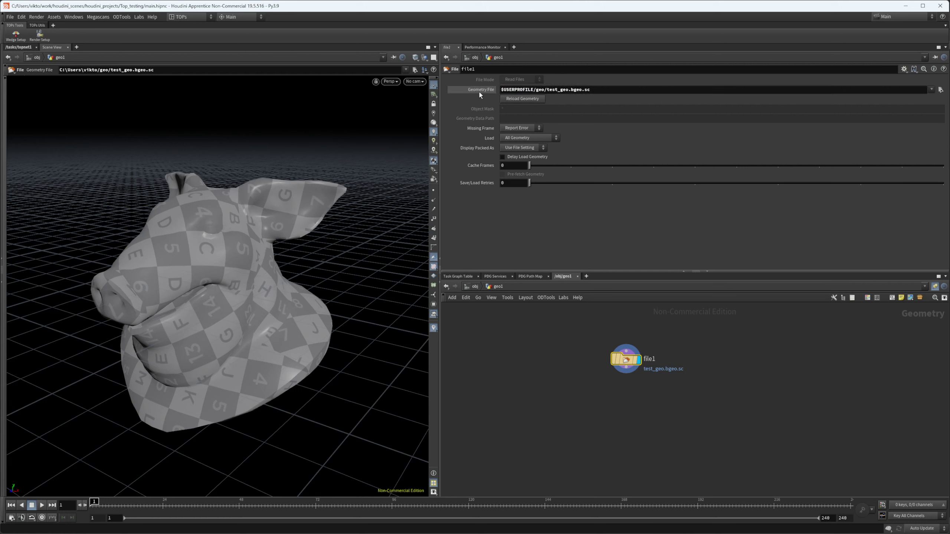
pyautogui.moveTo(534, 91); pyautogui.dragTo(486, 92)
pyautogui.click(525, 91)
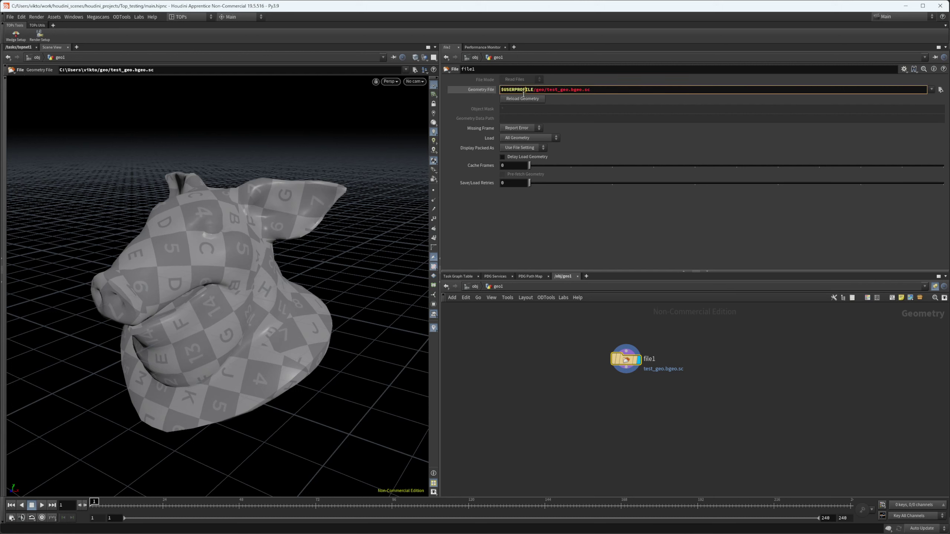
pyautogui.click(482, 92)
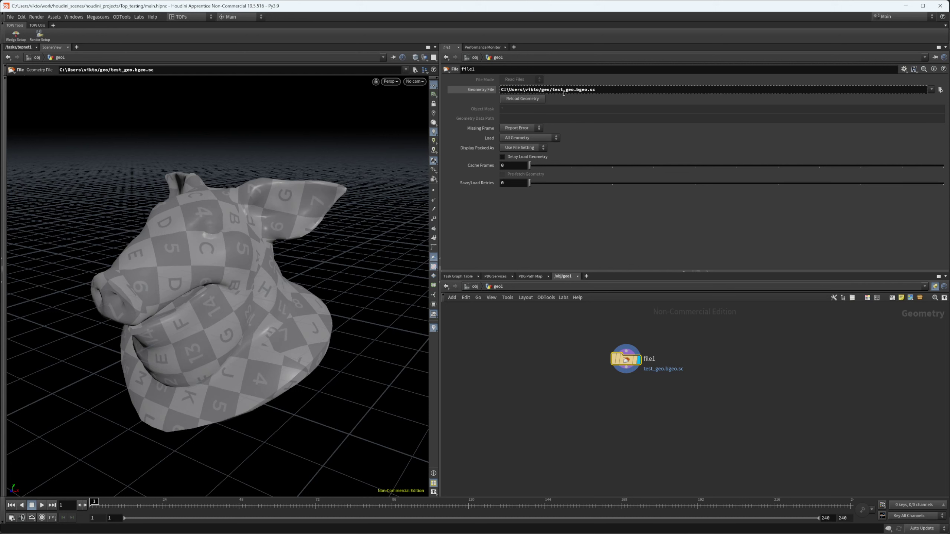
# Switch to File Explorer and select the first model in the FBX folder of the 10ravens Outdoor furniture 02 collection.
pyautogui.click(17, 47)
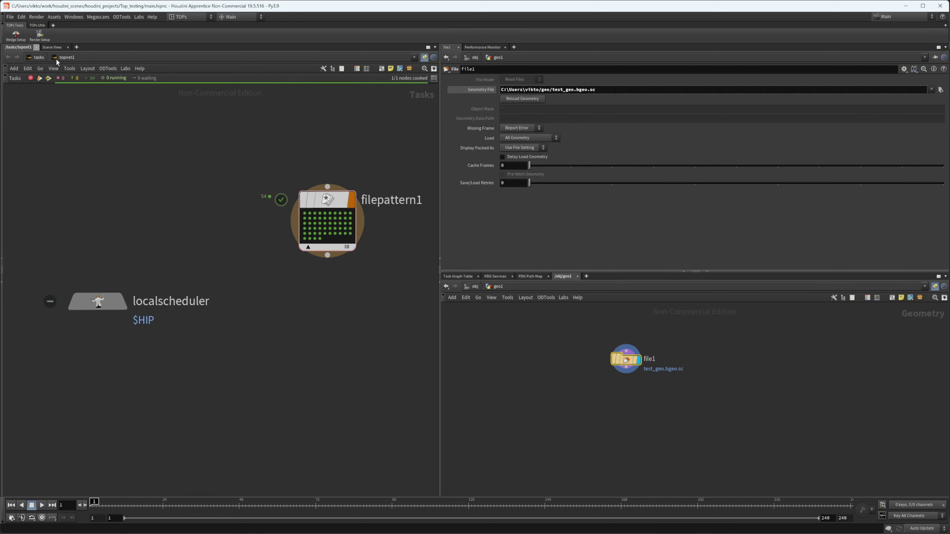
pyautogui.click(52, 47)
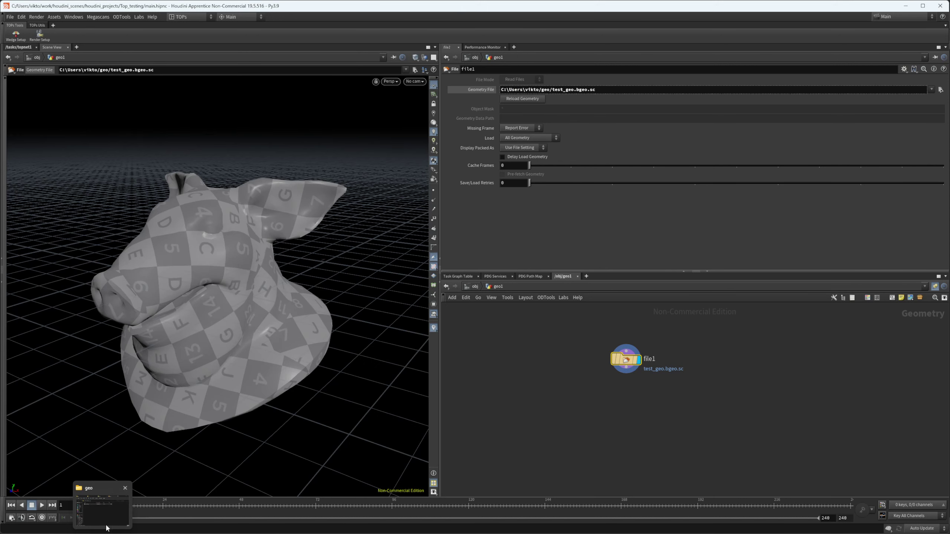
pyautogui.click(107, 526)
pyautogui.click(622, 257)
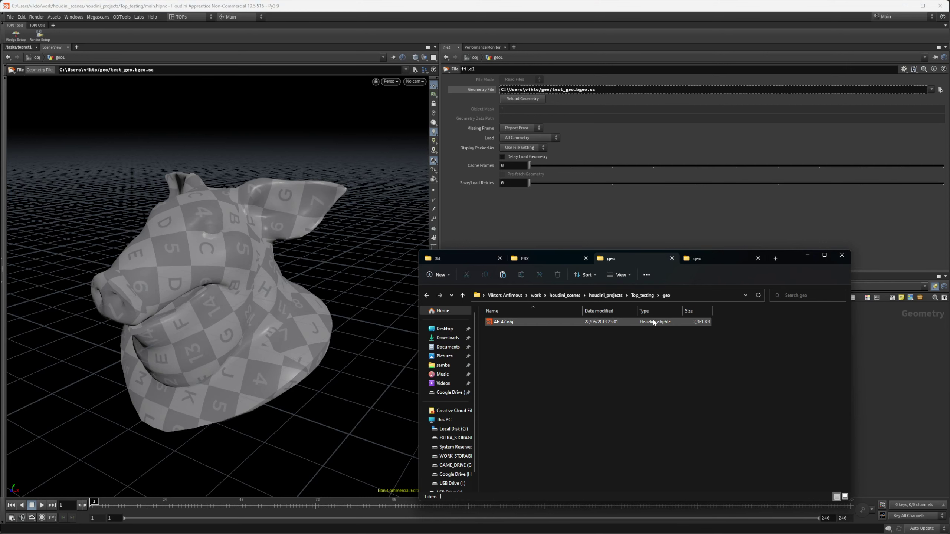
pyautogui.click(550, 255)
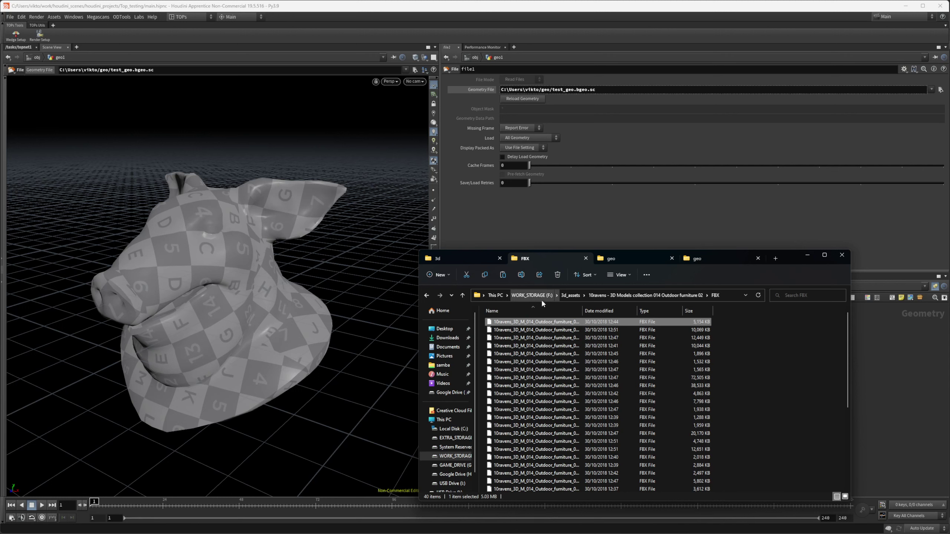
pyautogui.click(727, 295)
pyautogui.click(529, 322)
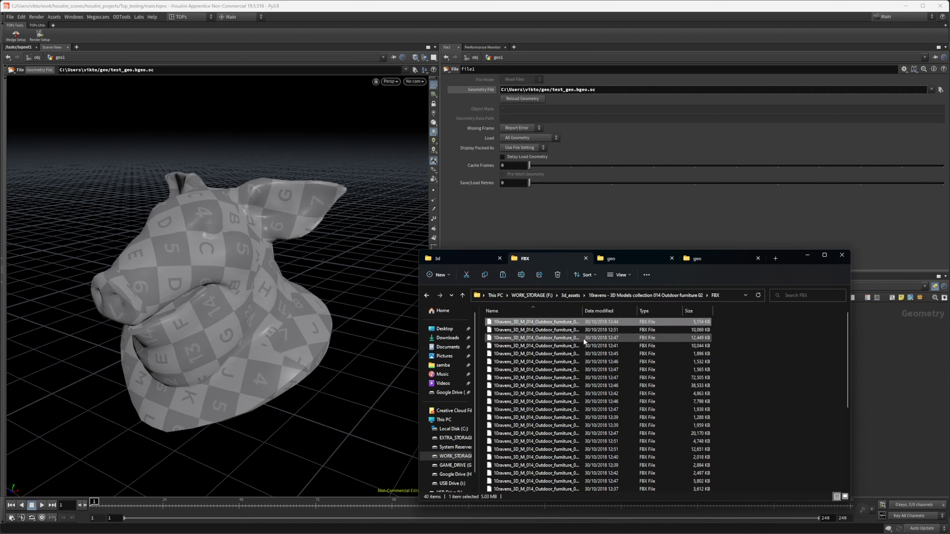
pyautogui.click(808, 256)
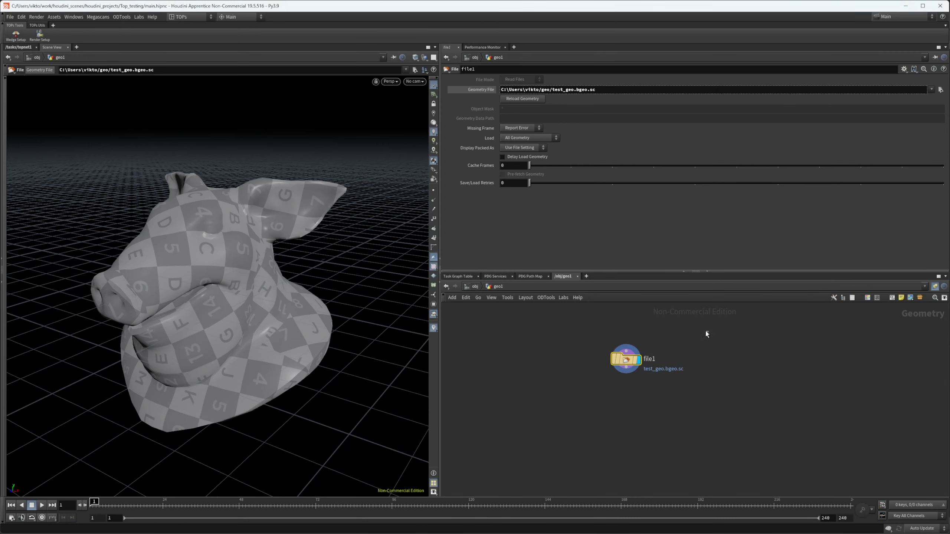
pyautogui.moveTo(102, 533)
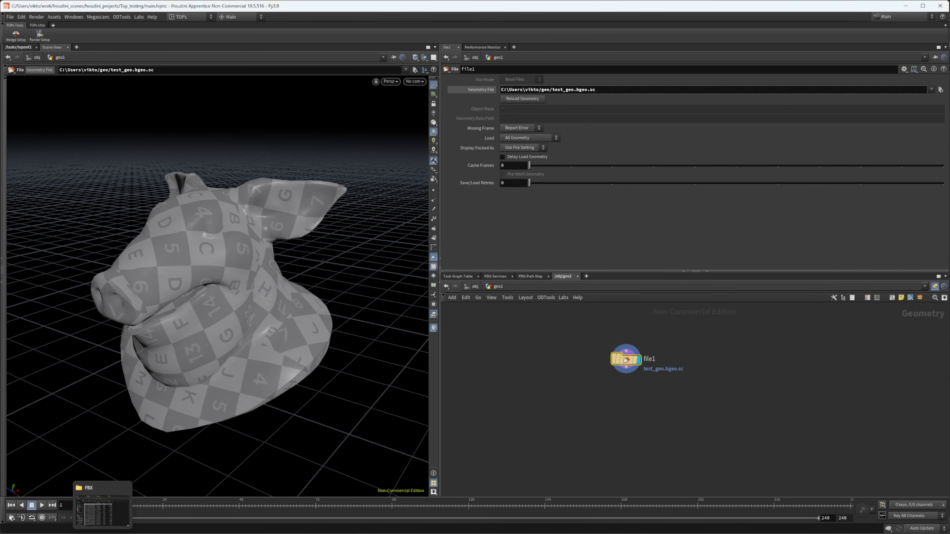
pyautogui.click(101, 510)
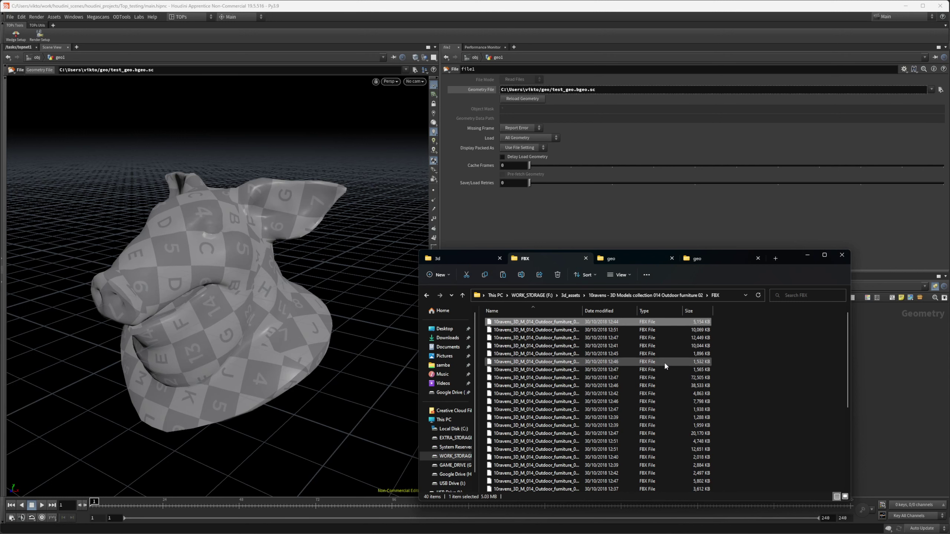
pyautogui.click(660, 202)
pyautogui.click(535, 90)
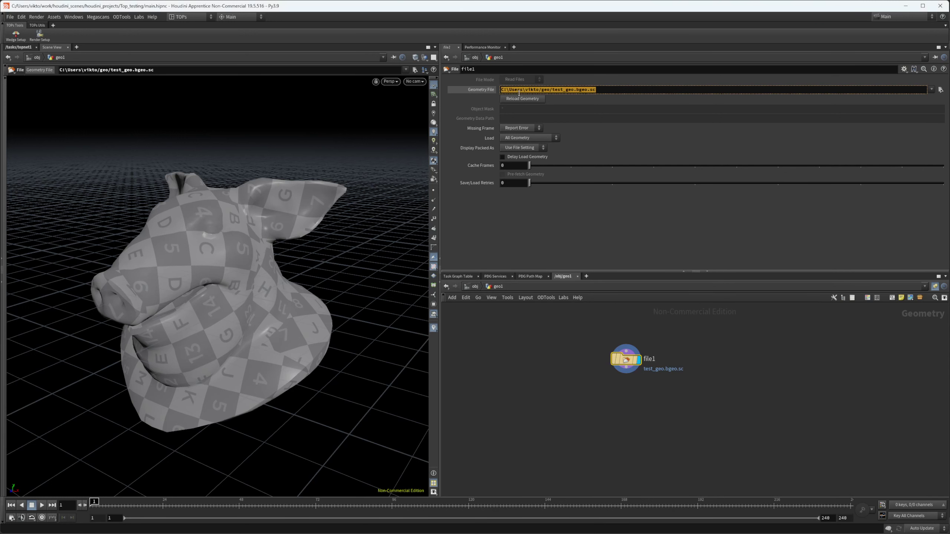
pyautogui.write('file:///F:/3d_assets/10ravens - 3D Models collection 014 Outdoor furniture 02/FBX/10ravens_3D_M_014_Outdoor_furniture_02_01.FBX')
pyautogui.press('Escape')
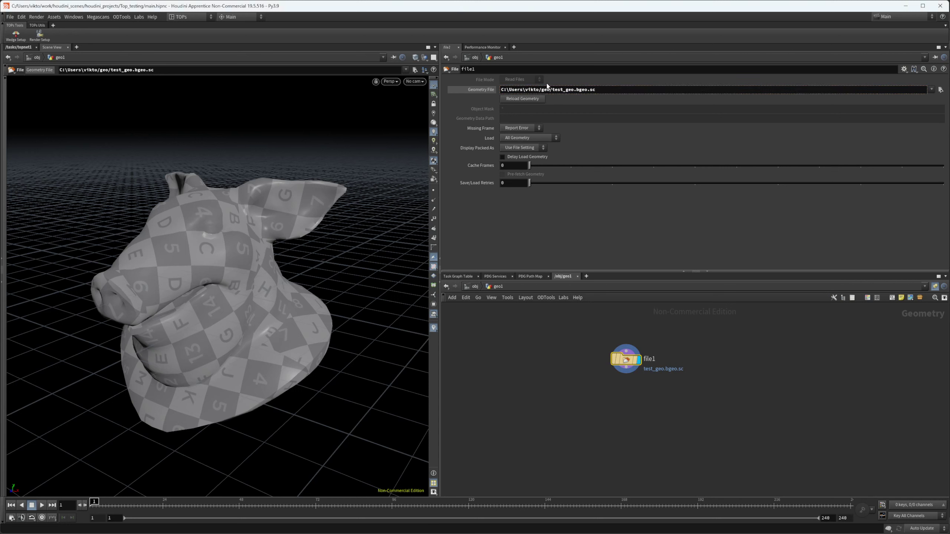
# Set file1's Geometry File to the file:/// path of 10ravens_3D_M_014_Outdoor_furniture_02_01.FBX in F:/3d_assets.
pyautogui.click(542, 89)
pyautogui.write('file:///F:/3d_assets/10ravens - 3D Models collection 014 Outdoor furniture 02/FBX/10ravens_3D_M_014_Outdoor_furniture_02_01.FBX')
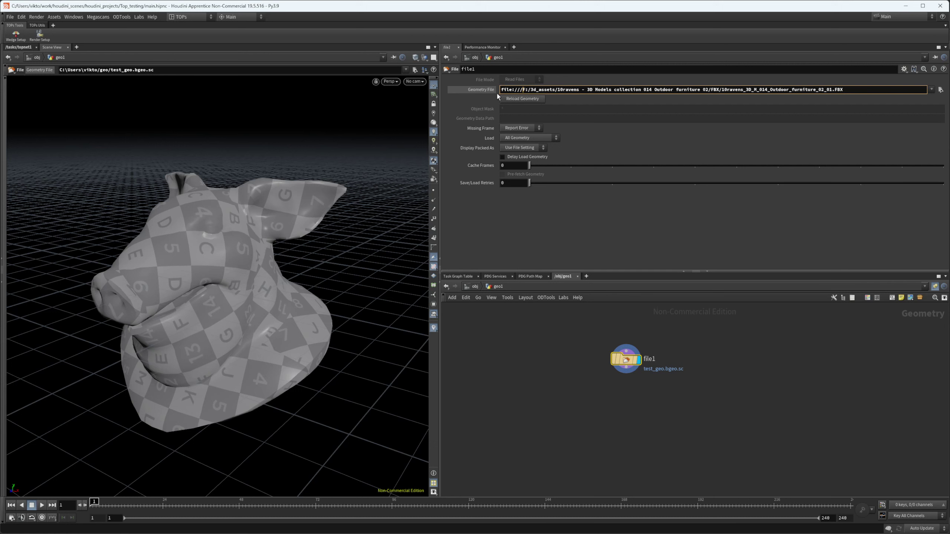
pyautogui.doubleClick(511, 91)
pyautogui.click(505, 91)
pyautogui.press('Return')
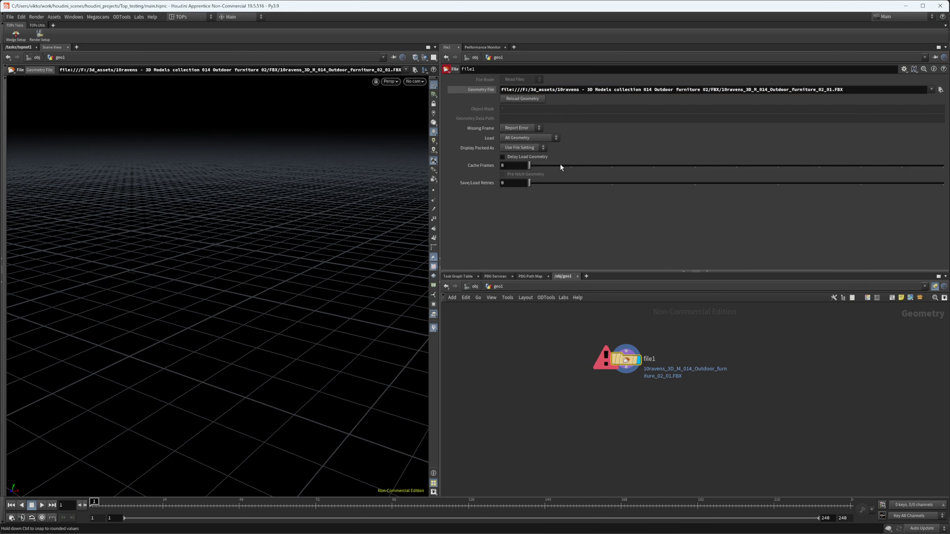
# Find environment variables in the FBX path and accept the suggestion starting with $CACHE_DRIVE/3d_assets.
pyautogui.rightClick(534, 91)
pyautogui.moveTo(588, 127)
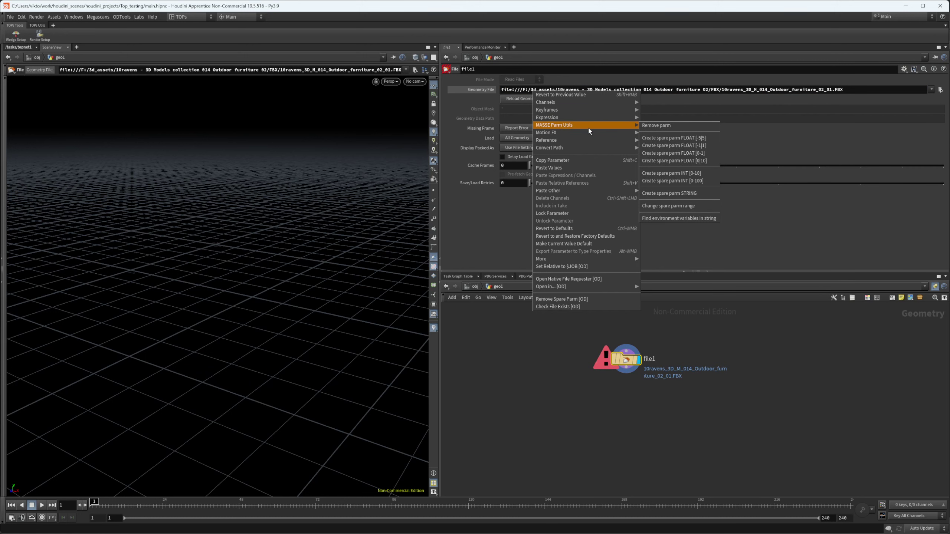
pyautogui.click(675, 219)
pyautogui.click(299, 257)
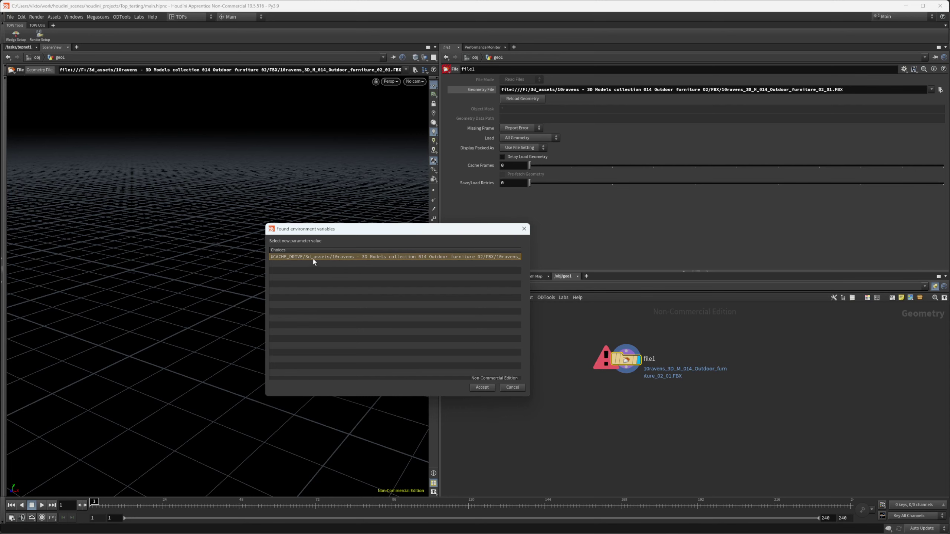
pyautogui.click(483, 387)
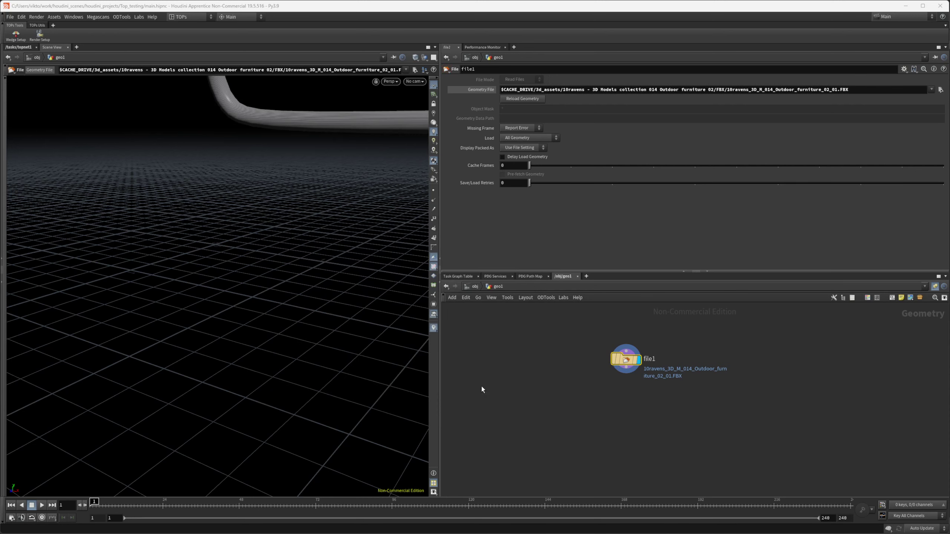
# Inspect the loaded chair from several angles and the FBX part of its file path, and return to the topnet1 network.
pyautogui.hotkey('space', 'g')
pyautogui.keyDown('alt'); pyautogui.moveTo(263, 180); pyautogui.dragTo(456, 144); pyautogui.keyUp('alt')
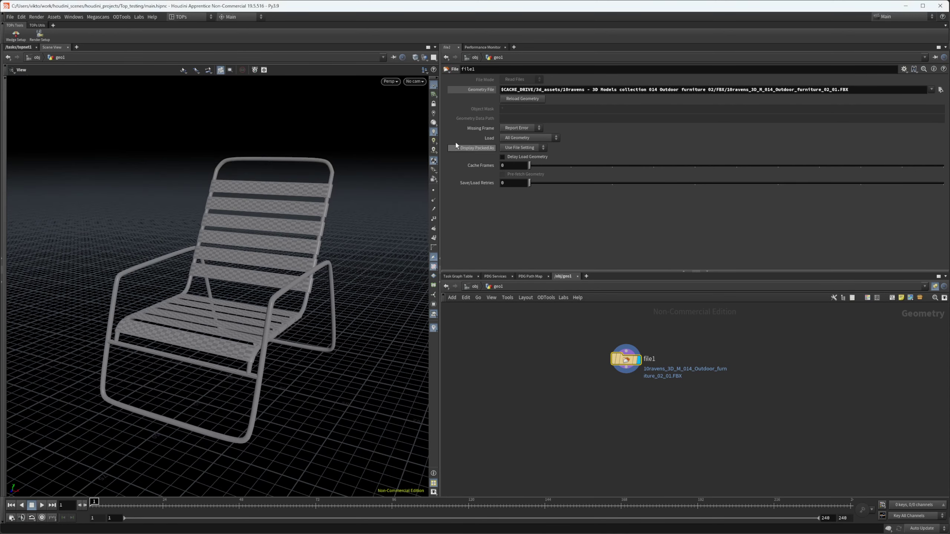
pyautogui.keyDown('alt'); pyautogui.moveTo(297, 284); pyautogui.dragTo(329, 296); pyautogui.keyUp('alt')
pyautogui.keyDown('alt'); pyautogui.moveTo(373, 318); pyautogui.dragTo(347, 318); pyautogui.keyUp('alt')
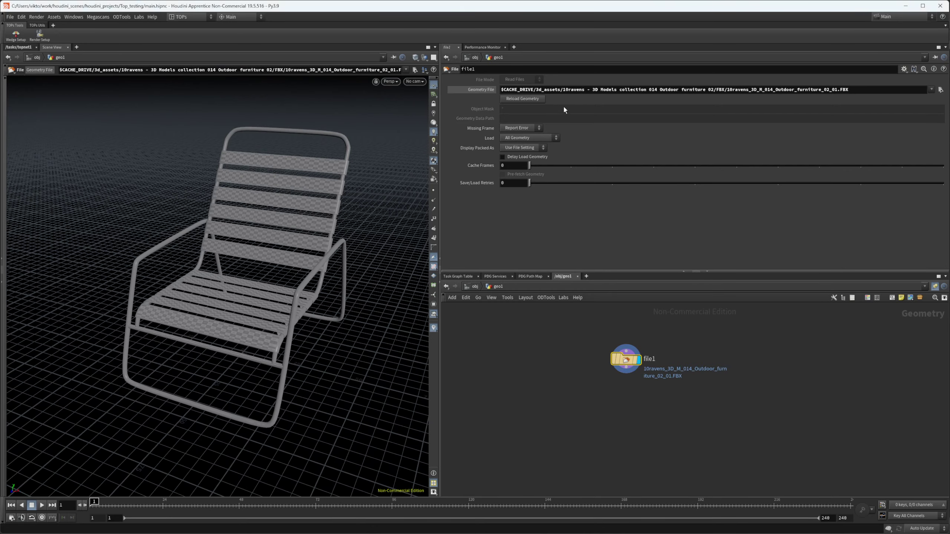
pyautogui.click(564, 90)
pyautogui.moveTo(849, 90); pyautogui.dragTo(713, 93)
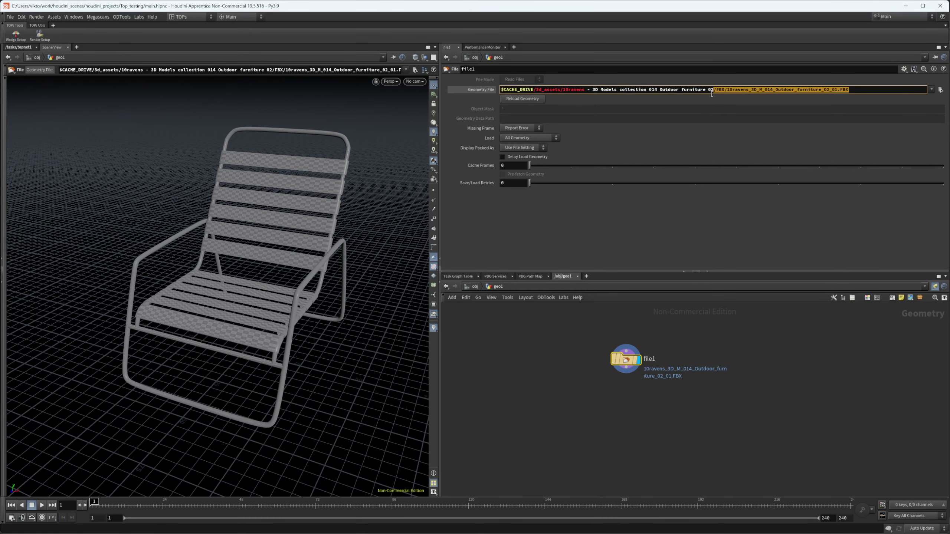
pyautogui.click(712, 93)
pyautogui.click(27, 47)
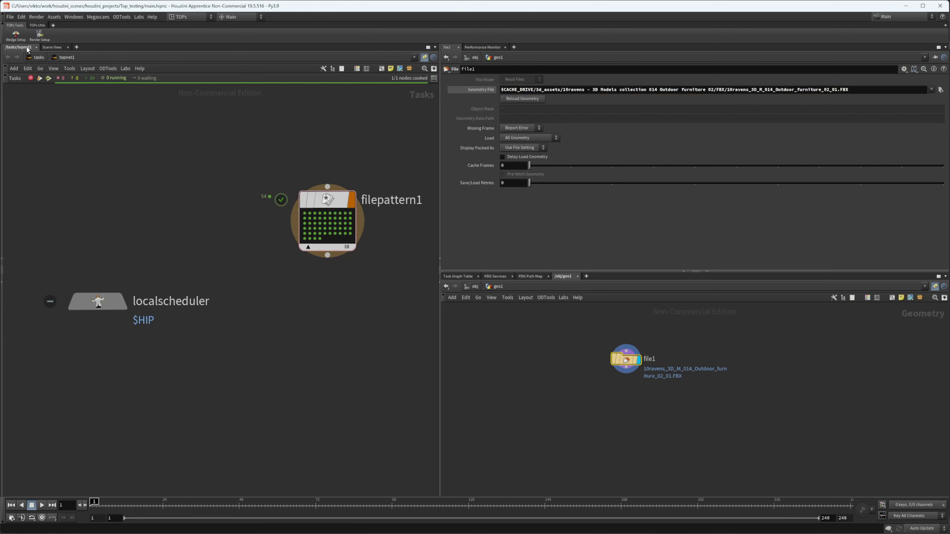
# Select the filepattern1 node and start editing its Pattern path.
pyautogui.click(329, 225)
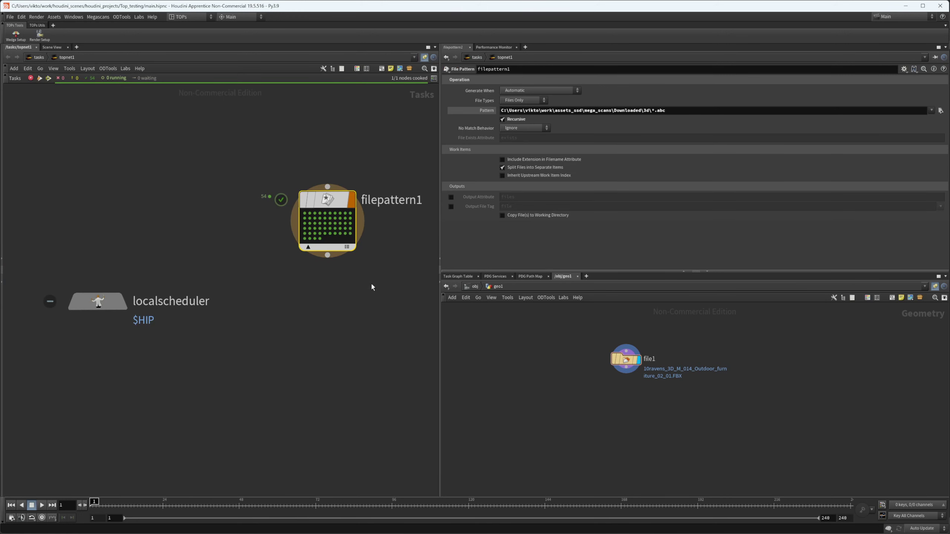
pyautogui.moveTo(367, 280); pyautogui.dragTo(309, 221)
pyautogui.moveTo(304, 212)
pyautogui.click(700, 113)
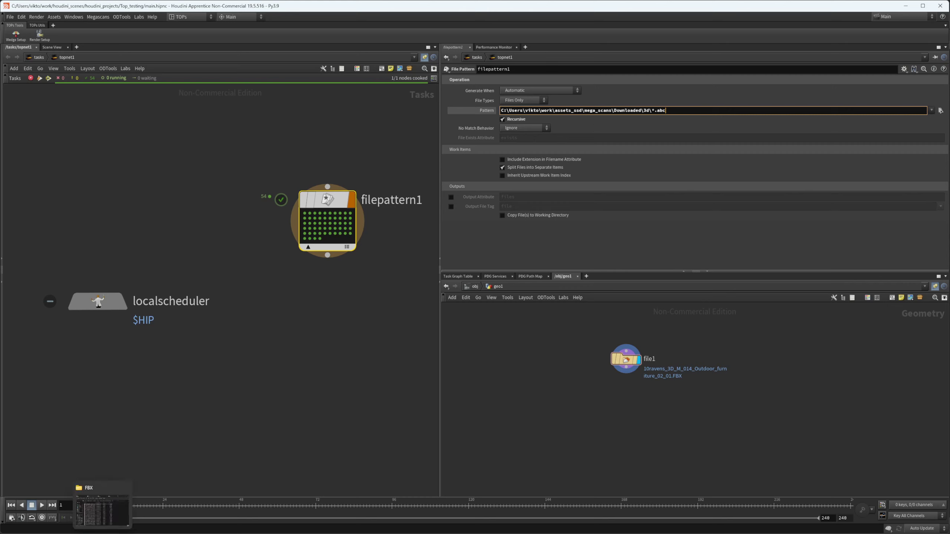
# Switch to File Explorer, examine the asset folders inside mega_scans\Downloaded\3d, and return to filepattern1's Pattern in Houdini.
pyautogui.click(102, 533)
pyautogui.click(653, 261)
pyautogui.click(702, 260)
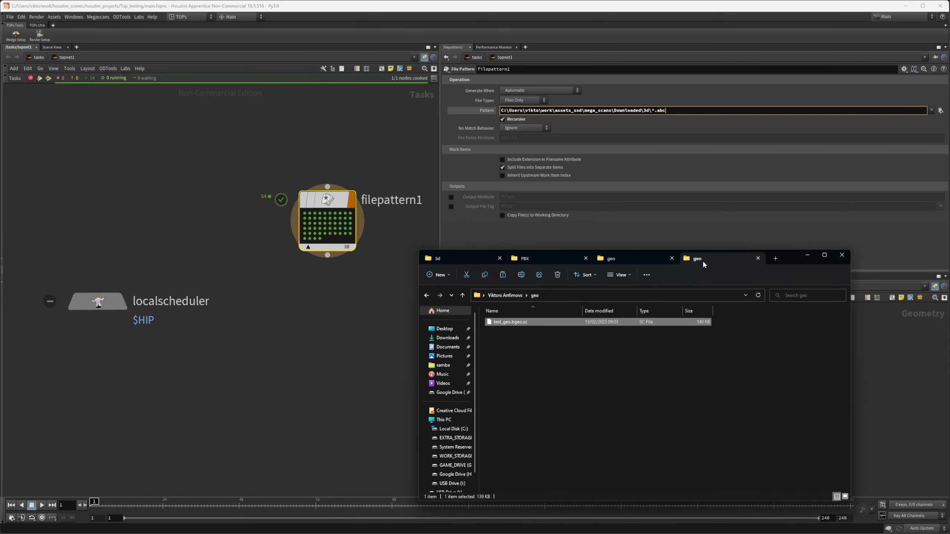
pyautogui.click(454, 258)
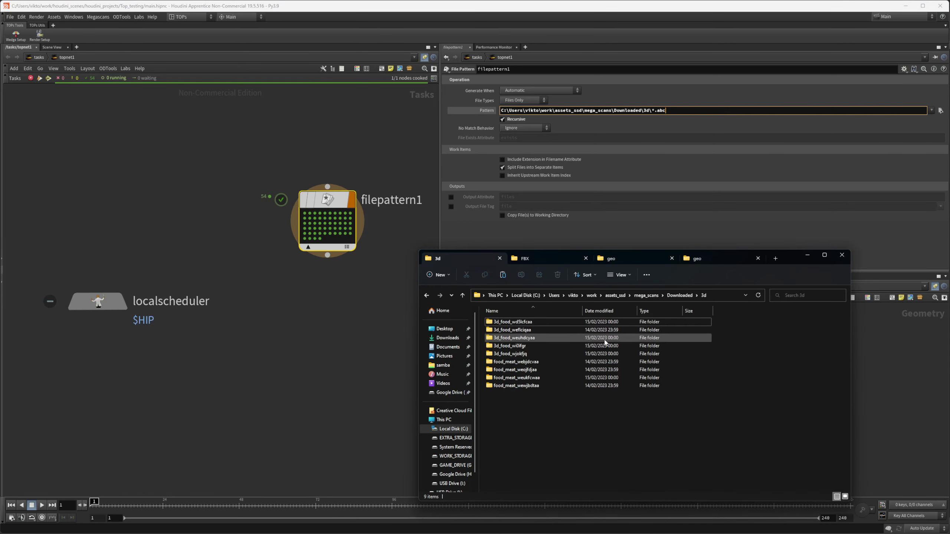
pyautogui.click(678, 298)
pyautogui.doubleClick(511, 333)
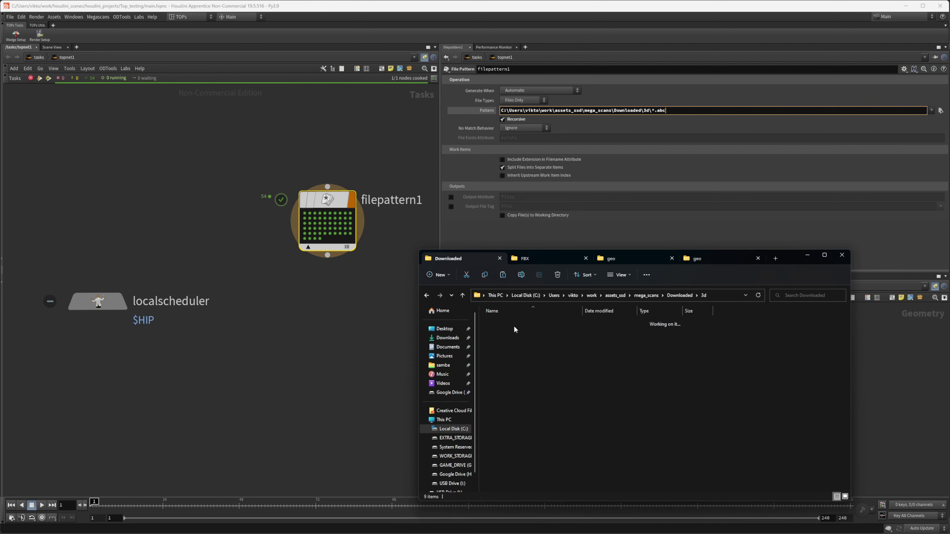
pyautogui.moveTo(597, 433); pyautogui.dragTo(515, 321)
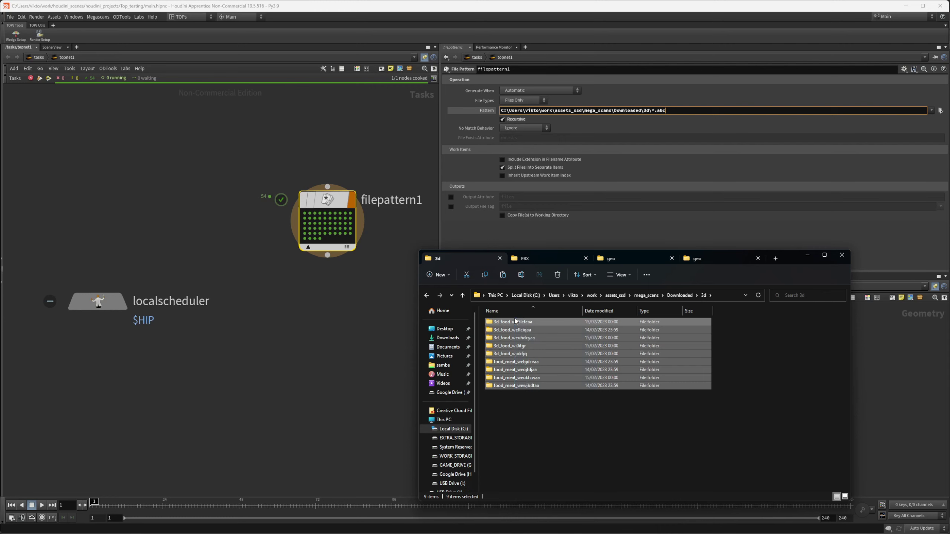
pyautogui.click(679, 110)
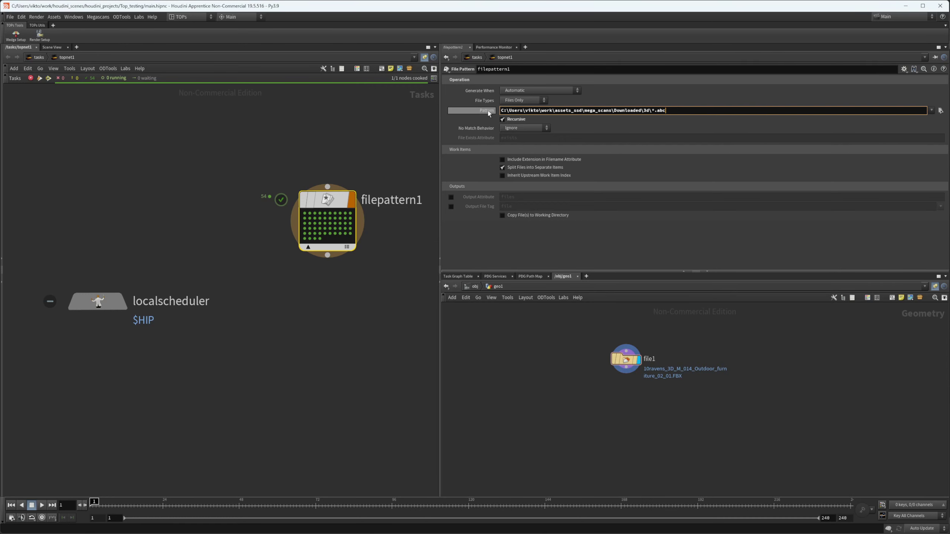
pyautogui.press('Return')
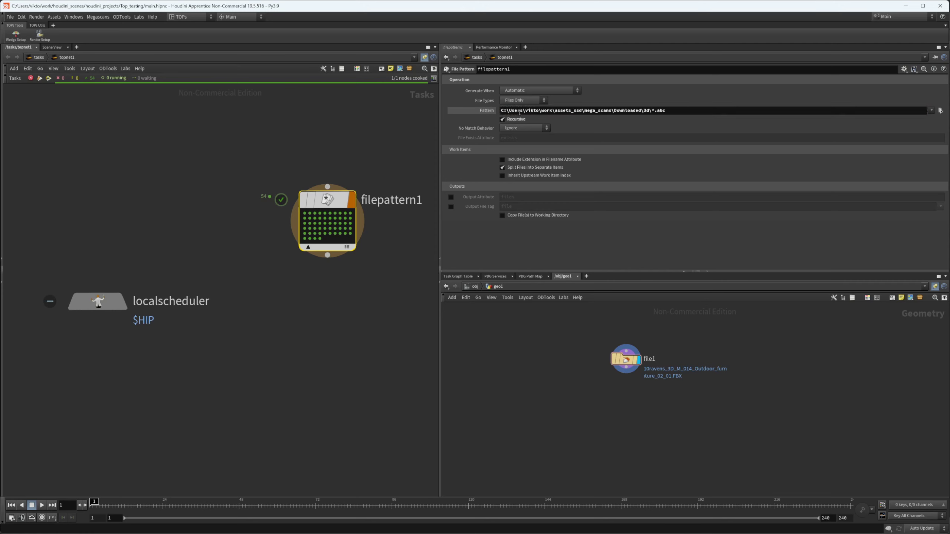
# Find environment variables in filepattern1's Pattern, accept $USERPROFILE/work/assets_ssd/mega_scans/Downloaded/3d/*.abc, and cook the node.
pyautogui.moveTo(501, 112); pyautogui.dragTo(667, 111)
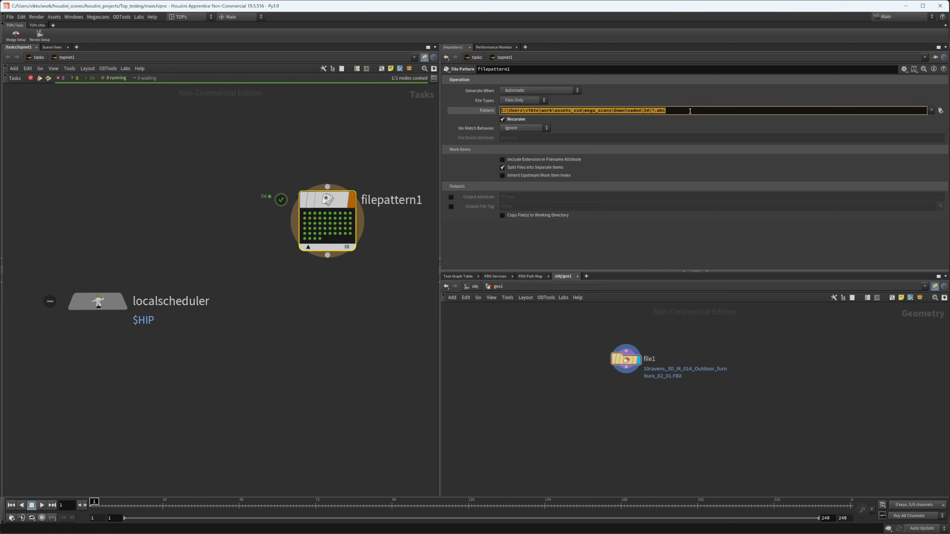
pyautogui.rightClick(676, 113)
pyautogui.moveTo(749, 146)
pyautogui.click(821, 239)
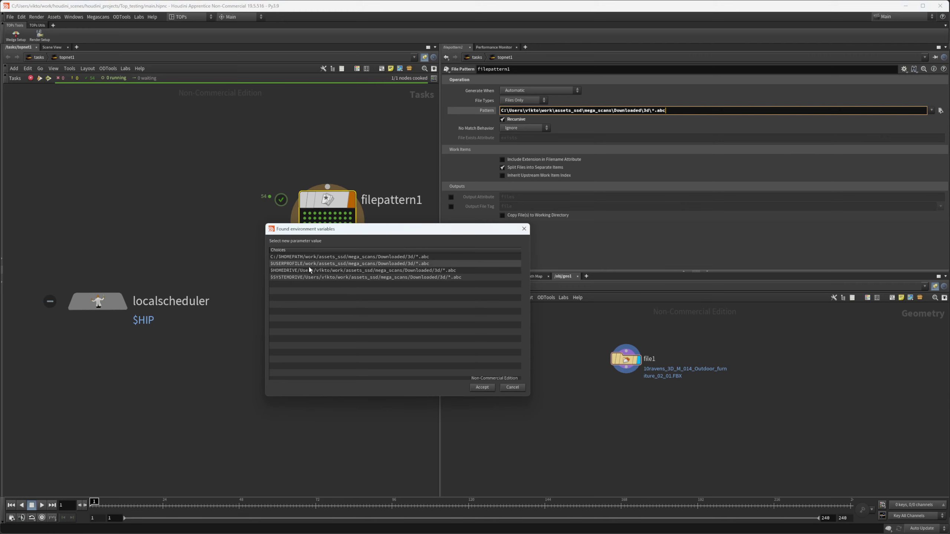
pyautogui.click(329, 264)
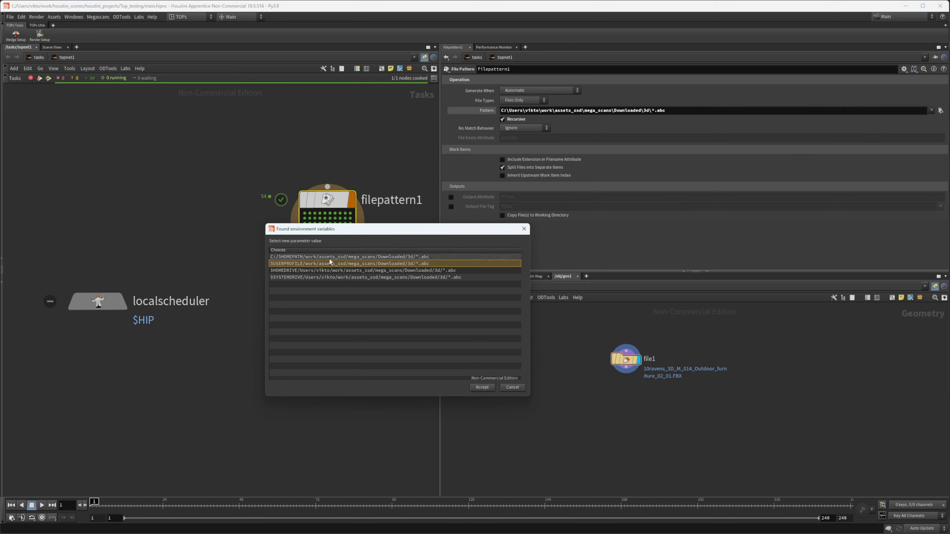
pyautogui.click(482, 388)
pyautogui.rightClick(325, 206)
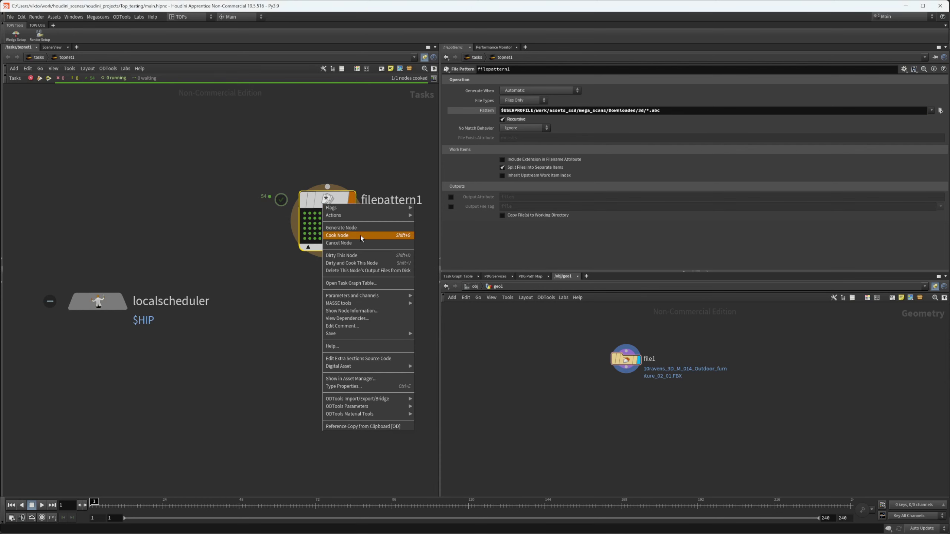
pyautogui.click(361, 236)
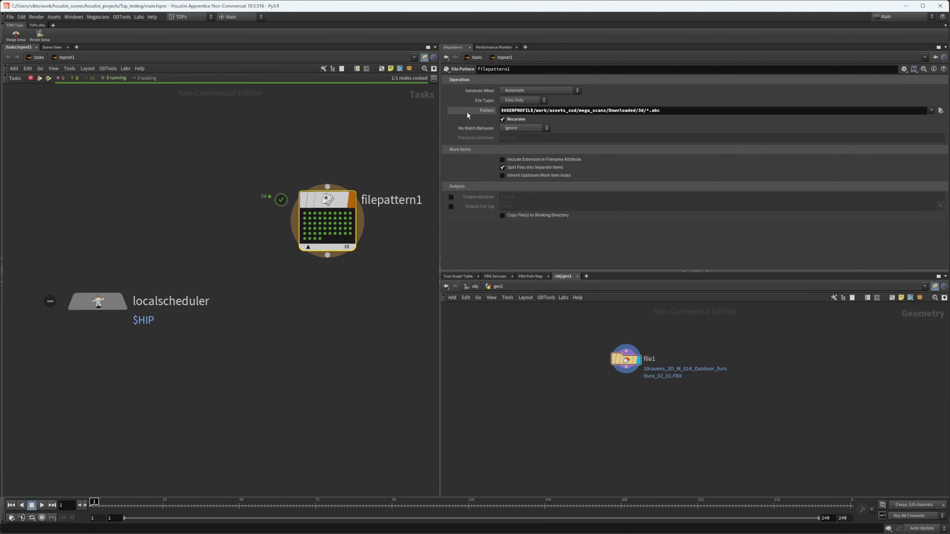
# Review the environment variable alternatives for the Pattern, including the $HOMEPATH choice, and leave without accepting any.
pyautogui.rightClick(516, 111)
pyautogui.moveTo(569, 147)
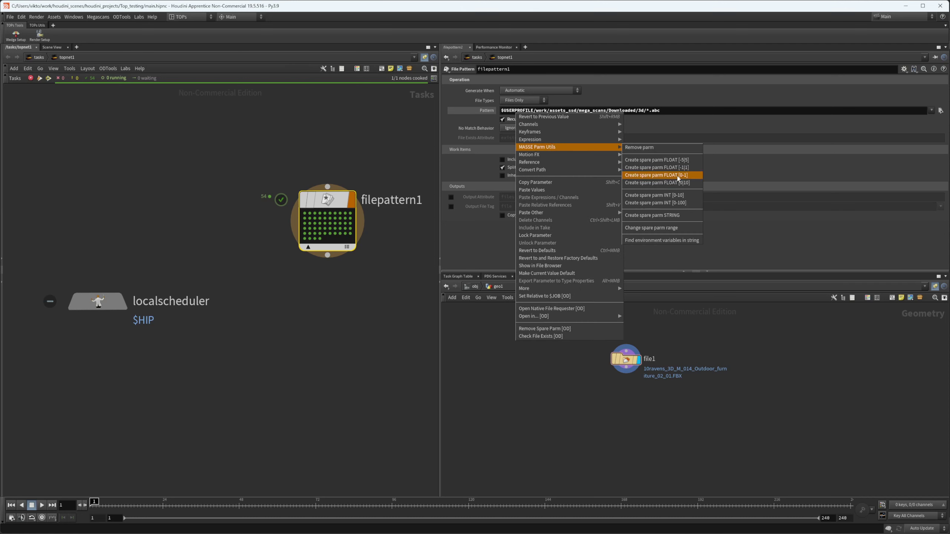
pyautogui.click(673, 240)
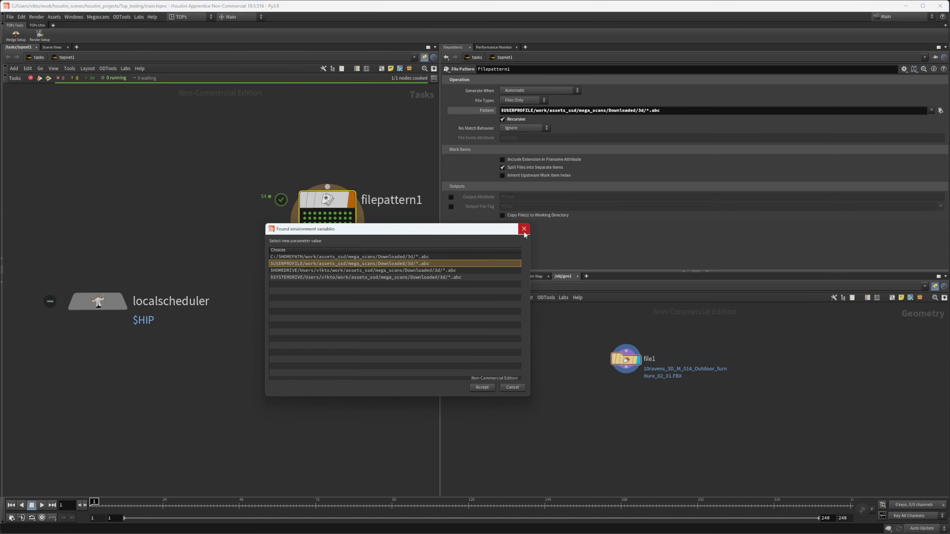
pyautogui.click(504, 257)
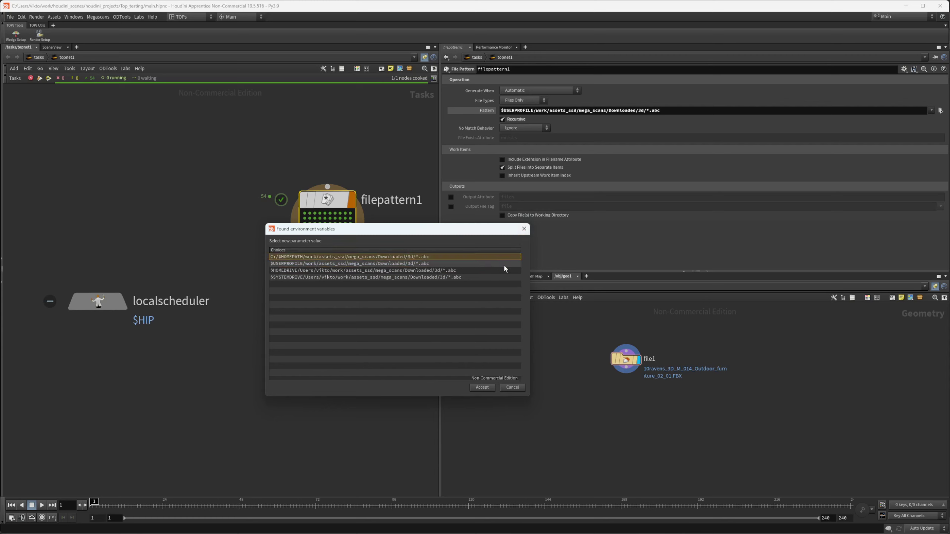
pyautogui.click(524, 228)
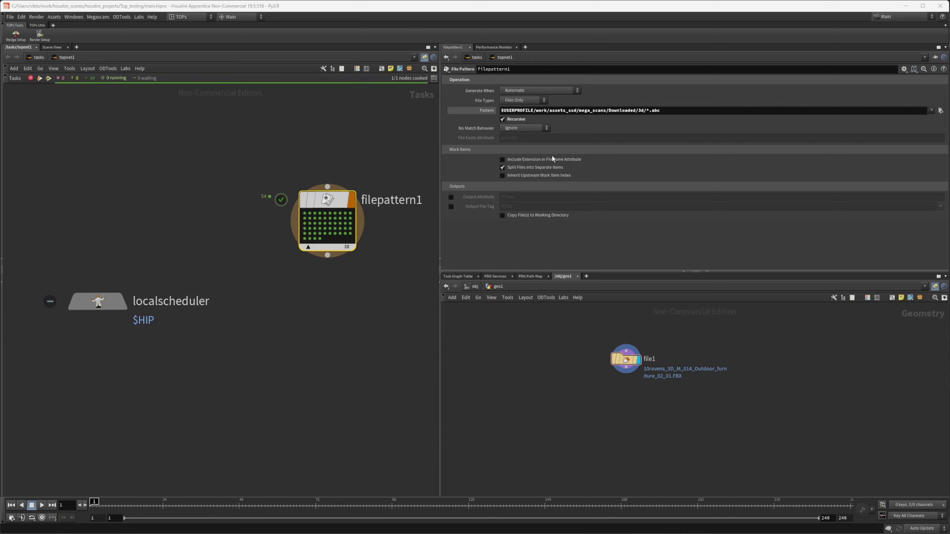
# Lay out the localscheduler and filepattern1 nodes, and move filepattern1 up and clear of the localscheduler label.
pyautogui.moveTo(403, 288); pyautogui.dragTo(314, 218)
pyautogui.moveTo(326, 201); pyautogui.dragTo(305, 230)
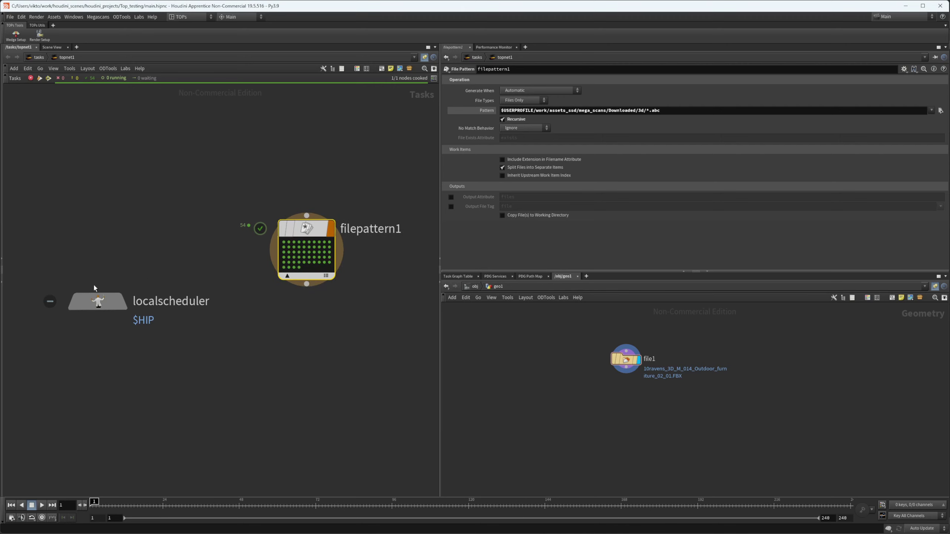
pyautogui.moveTo(61, 199); pyautogui.dragTo(326, 392)
pyautogui.press('l')
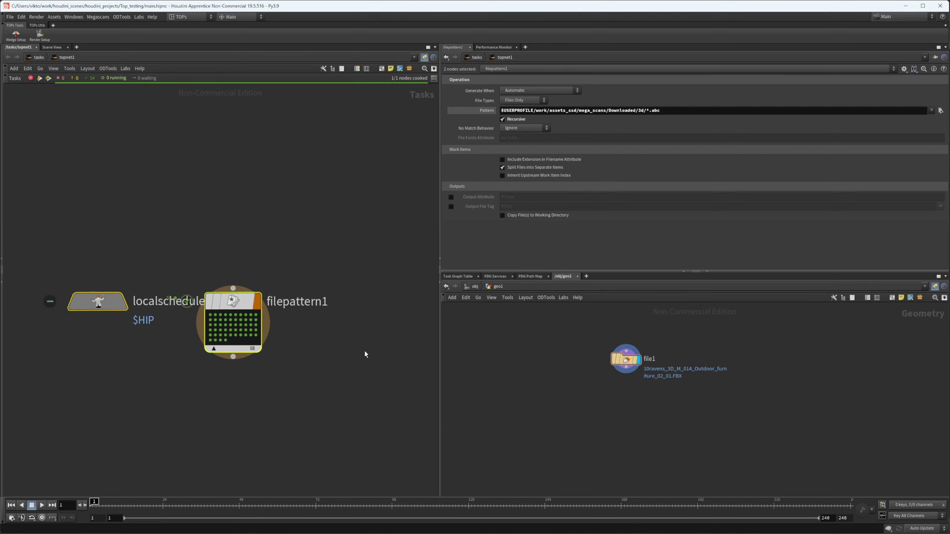
pyautogui.click(224, 322)
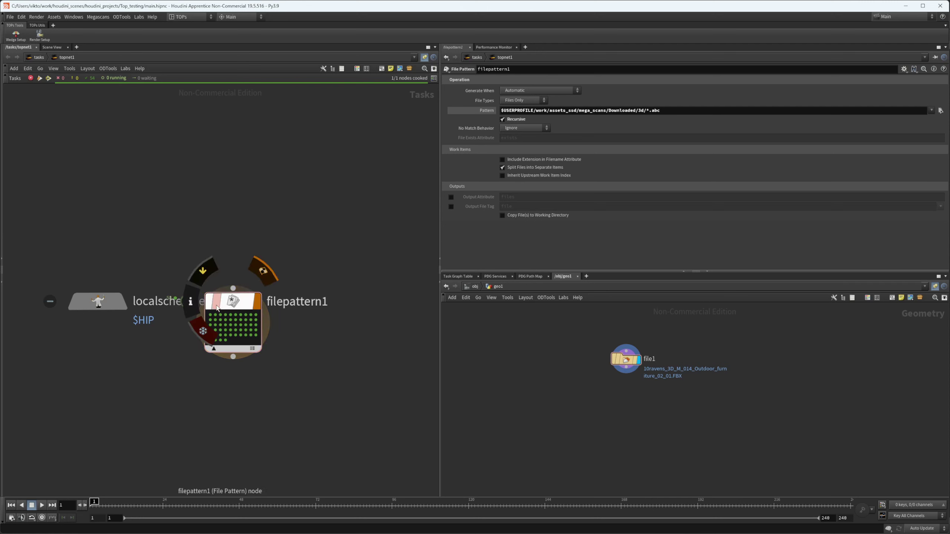
pyautogui.moveTo(217, 307); pyautogui.dragTo(297, 231)
# Locate the Find environment variables in string utility for filepattern1's Pattern once more.
pyautogui.rightClick(566, 114)
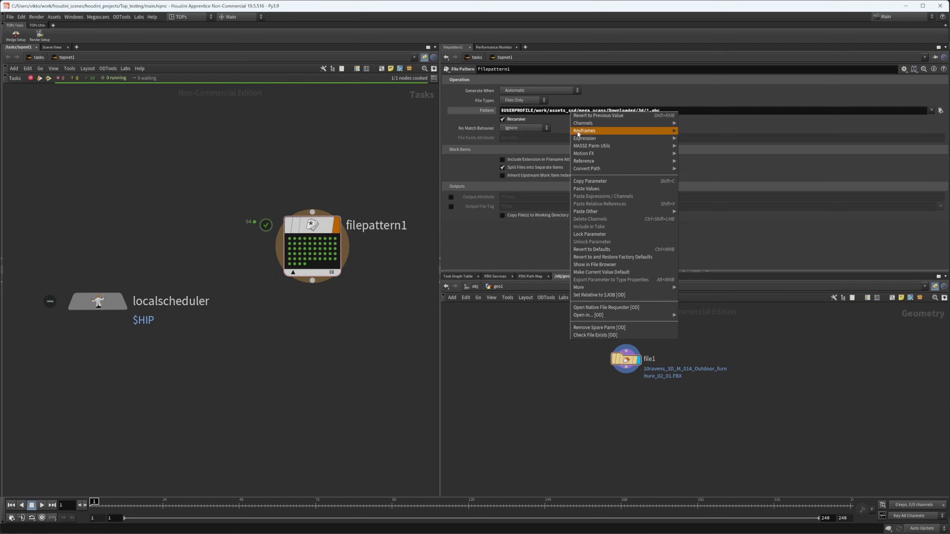
pyautogui.moveTo(636, 153)
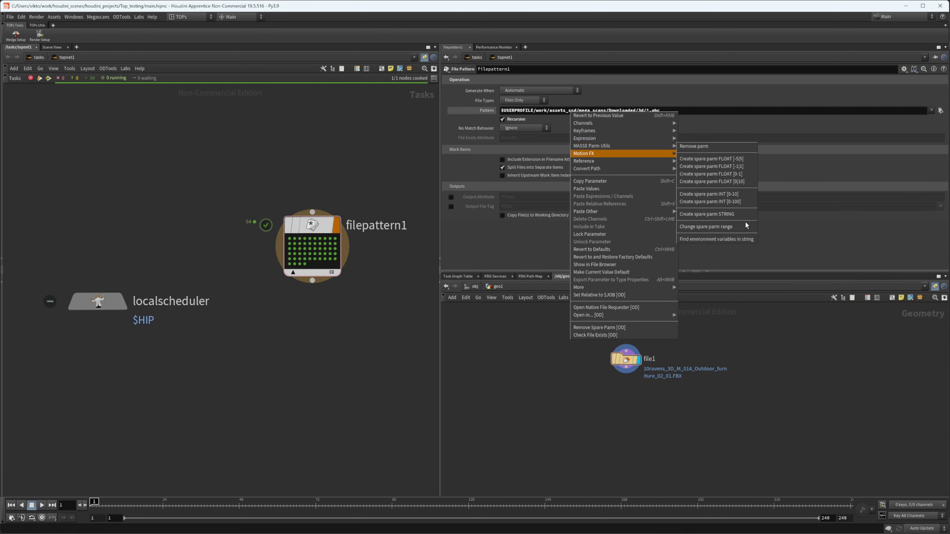
pyautogui.click(726, 242)
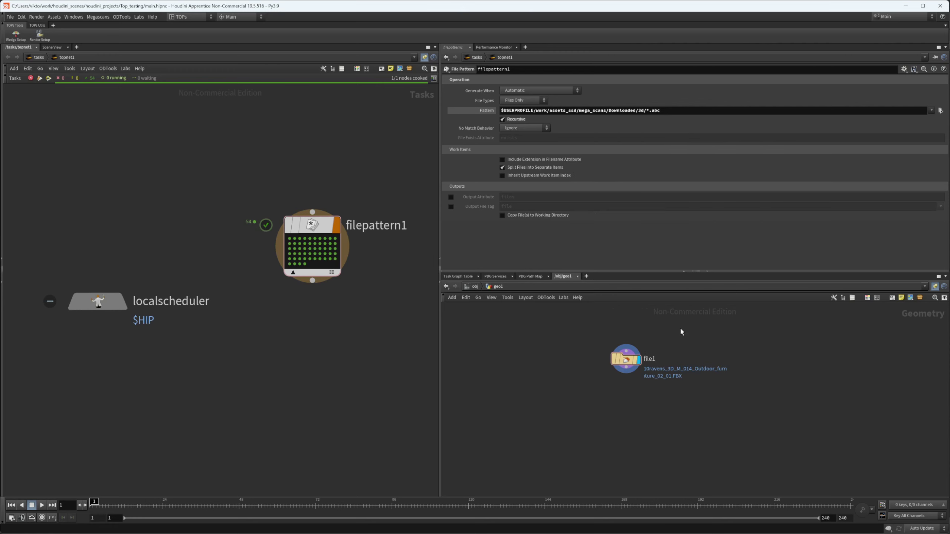